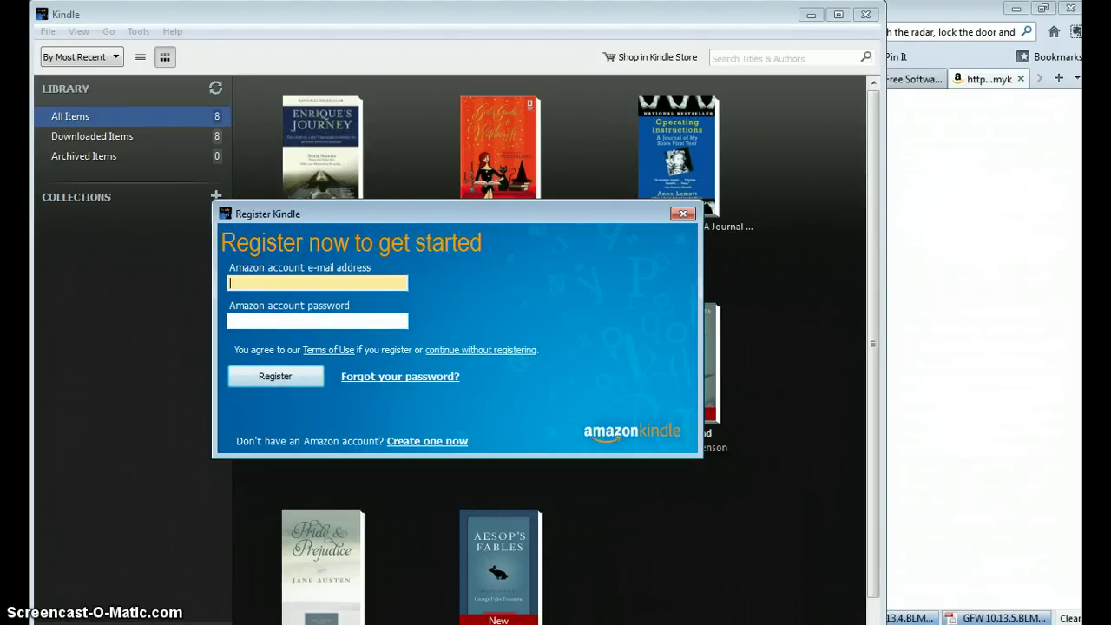
Maximize the Kindle window and start entering the Amazon account e-mail to register the app
click(841, 14)
click(262, 281)
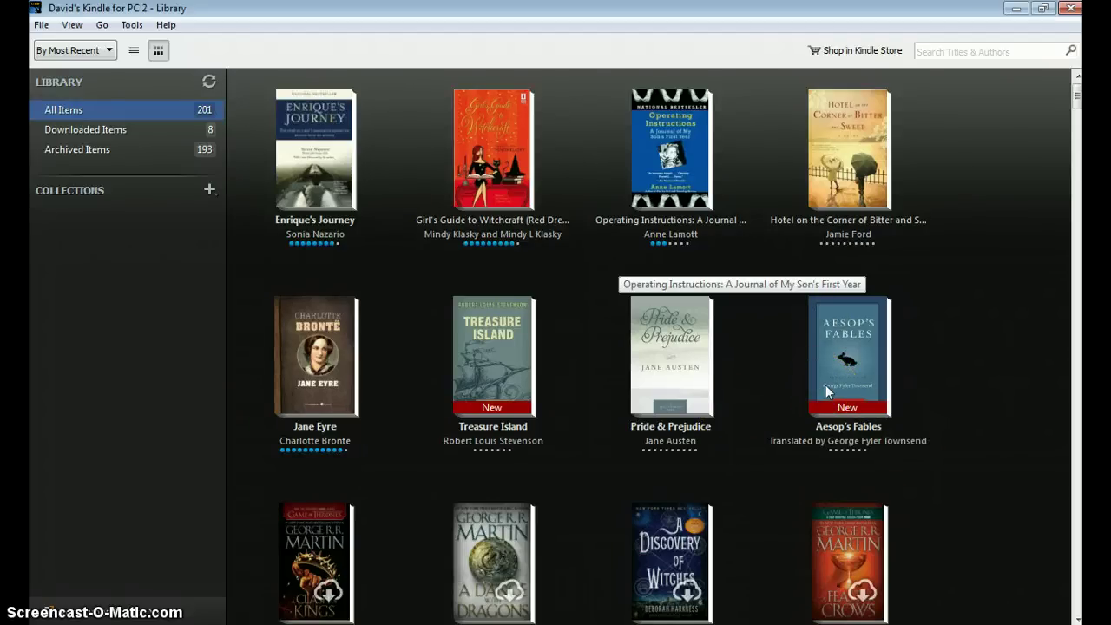
Find Bossypants among the Archived Items, then download and open it in the reader
click(90, 149)
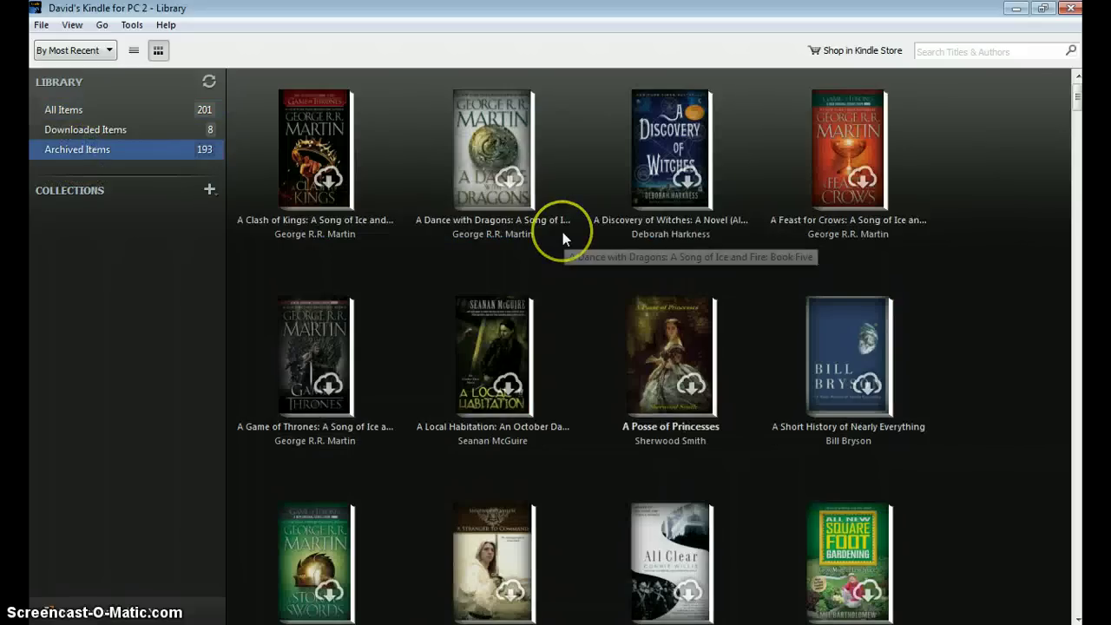
scroll(563, 232, down, 10)
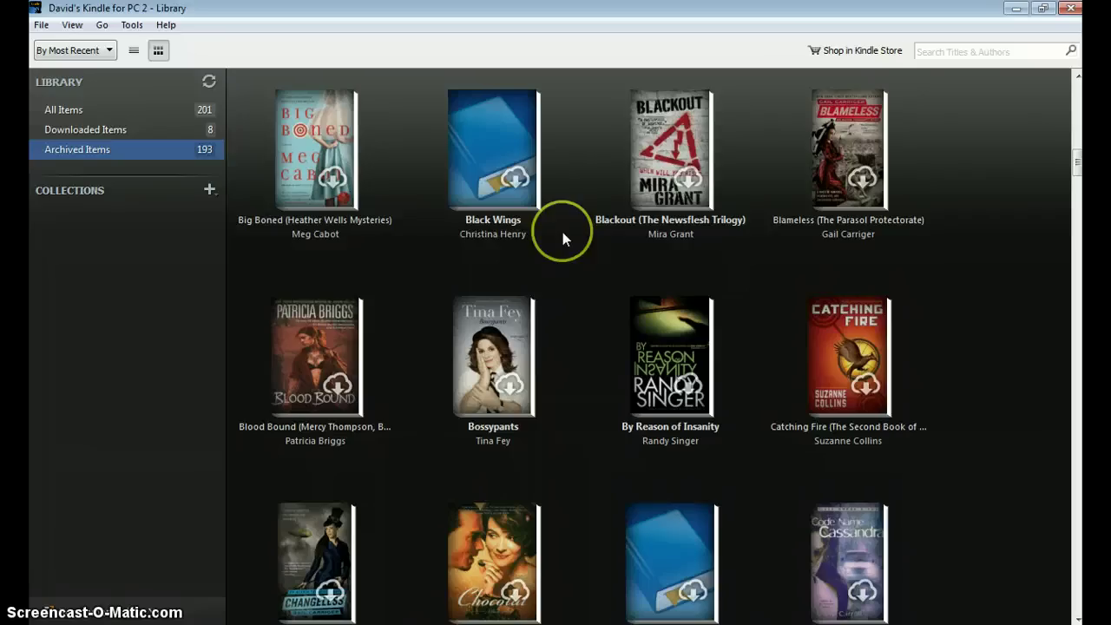
click(456, 373)
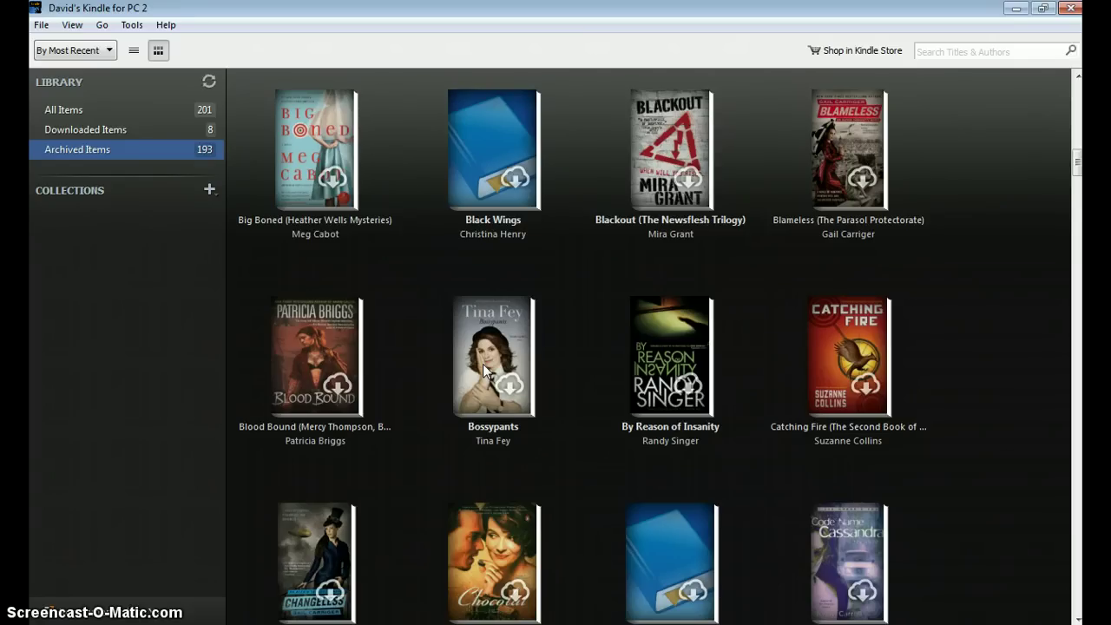
double_click(484, 370)
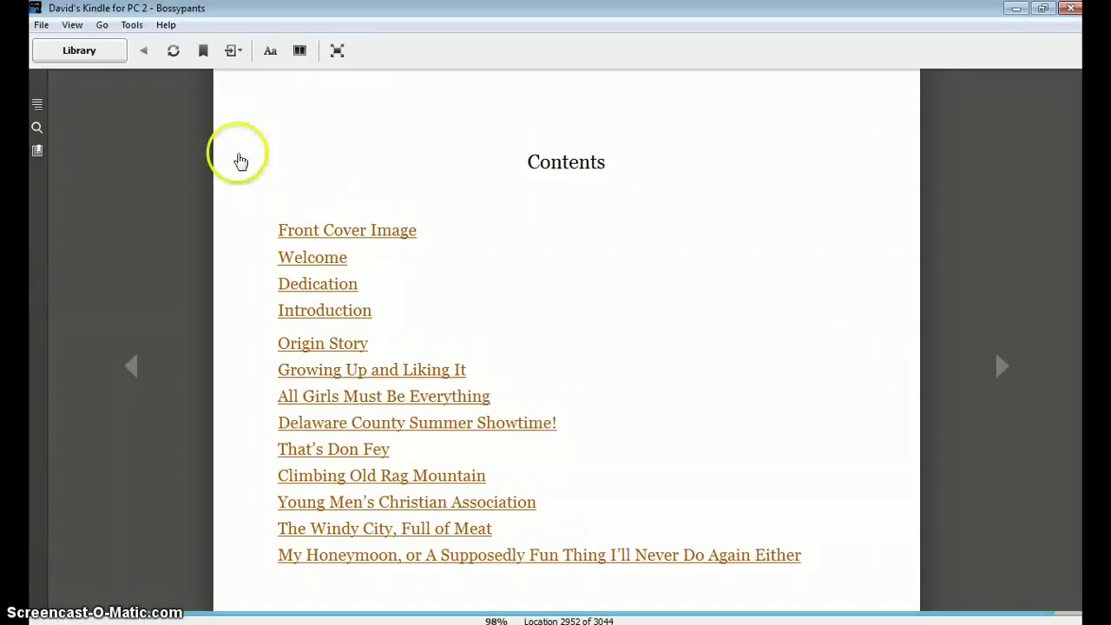
Go back to the library and filter to the 9 Downloaded Items, now including Bossypants
click(84, 52)
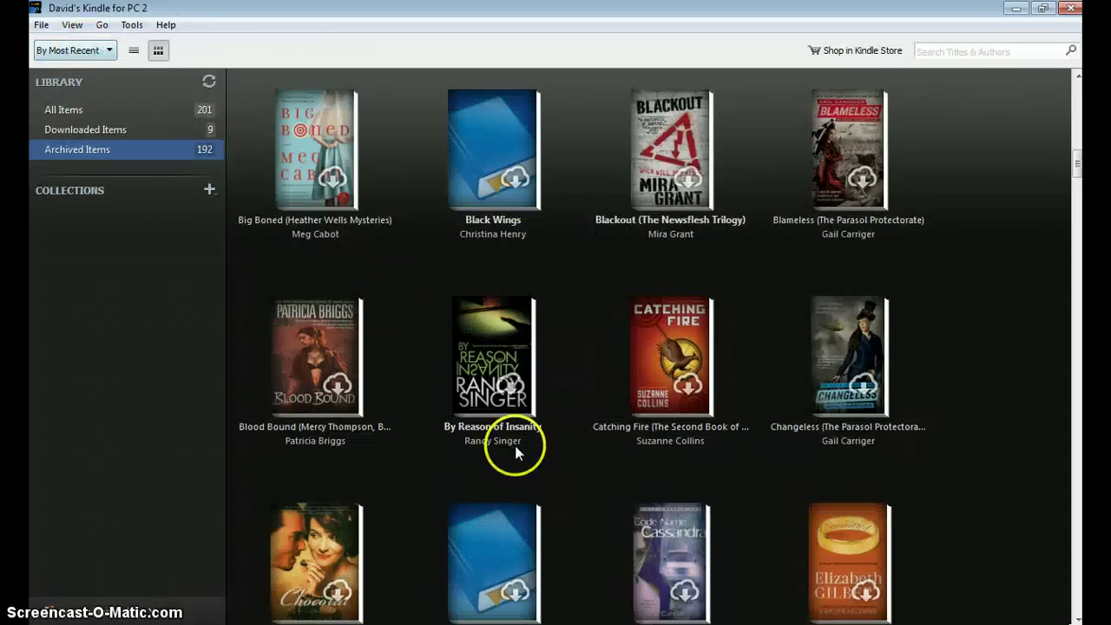
click(78, 111)
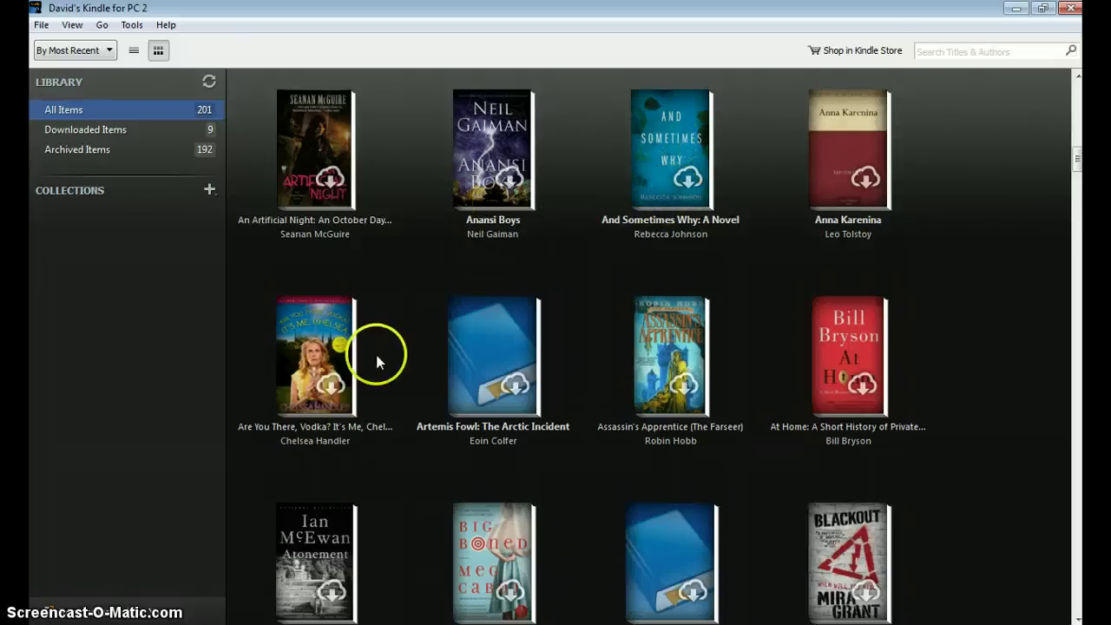
click(143, 131)
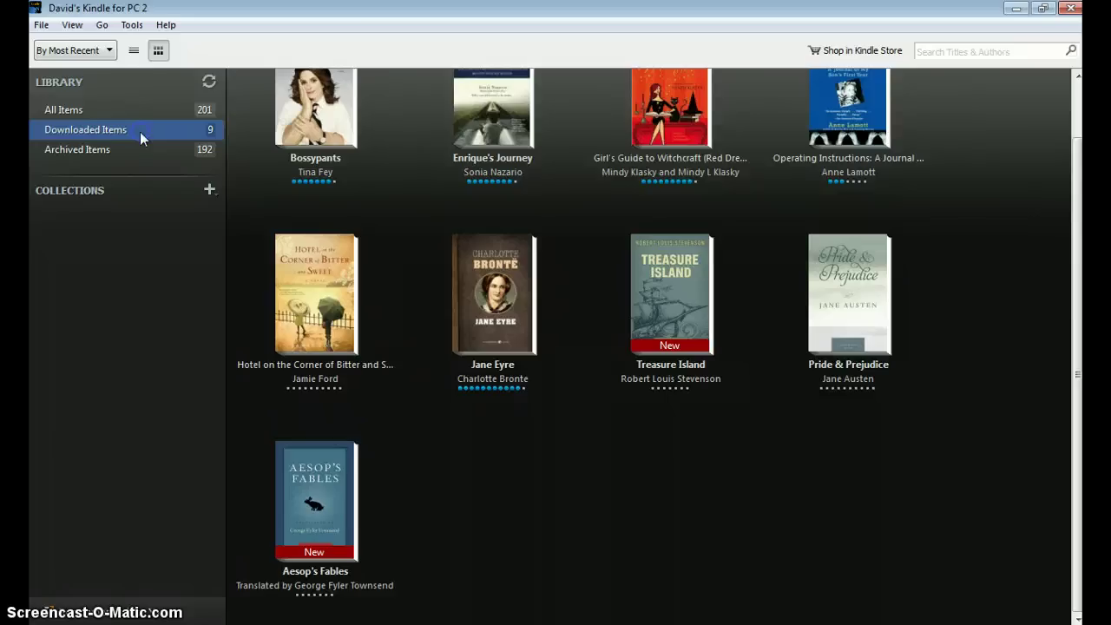
scroll(431, 426, up, 1)
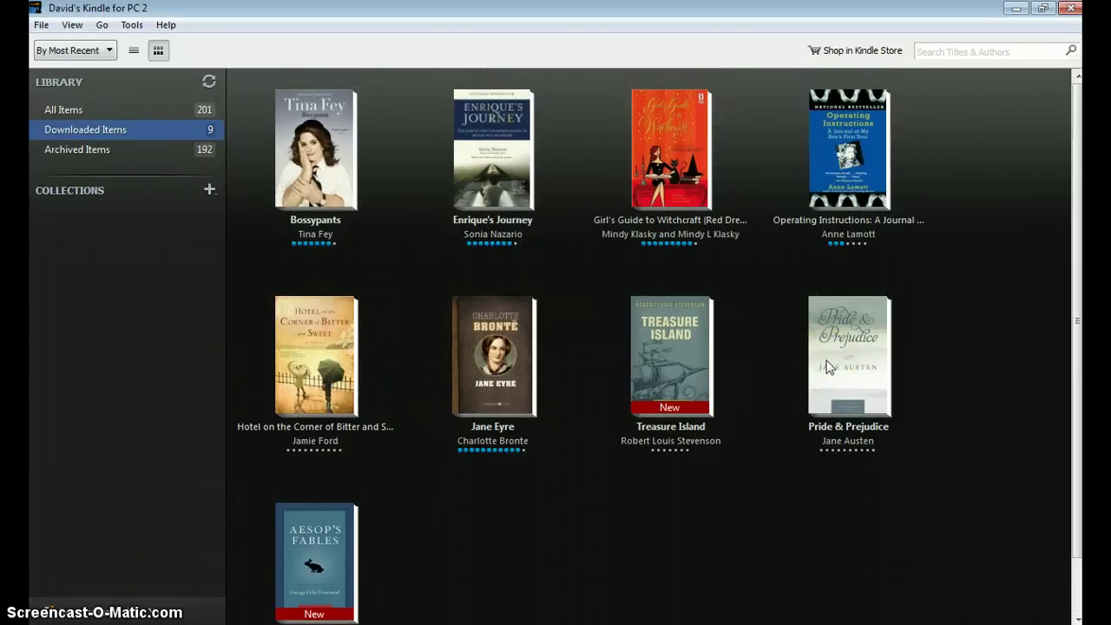
click(944, 328)
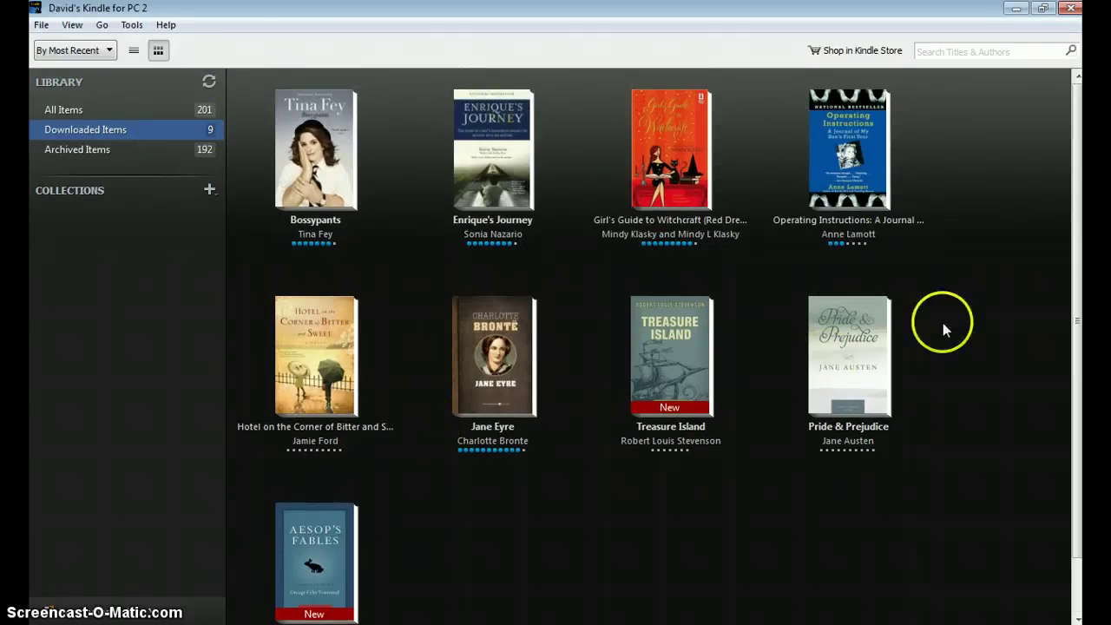
Open Hotel on the Corner of Bitter and Sweet at its beginning, page 3, and start an in-book search
double_click(316, 351)
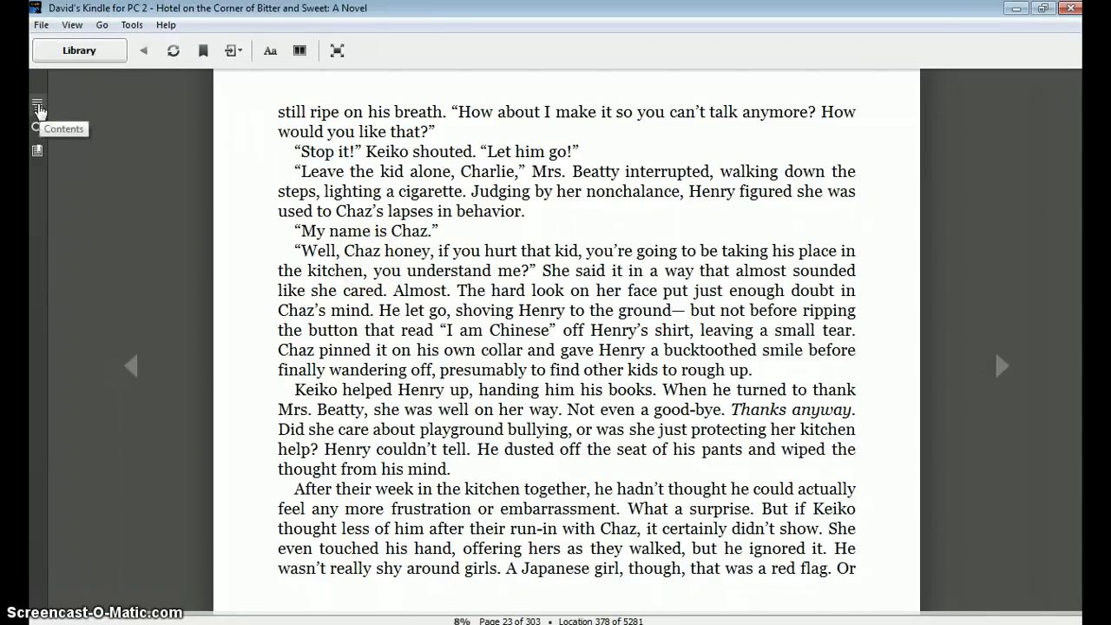
click(38, 108)
click(86, 104)
click(87, 116)
click(94, 136)
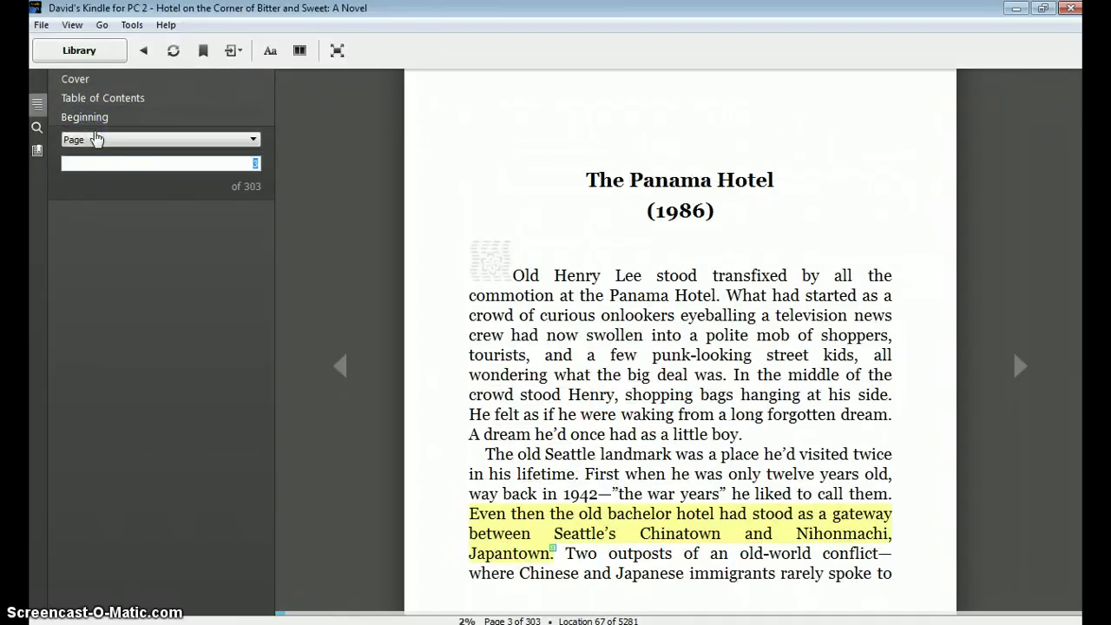
click(36, 128)
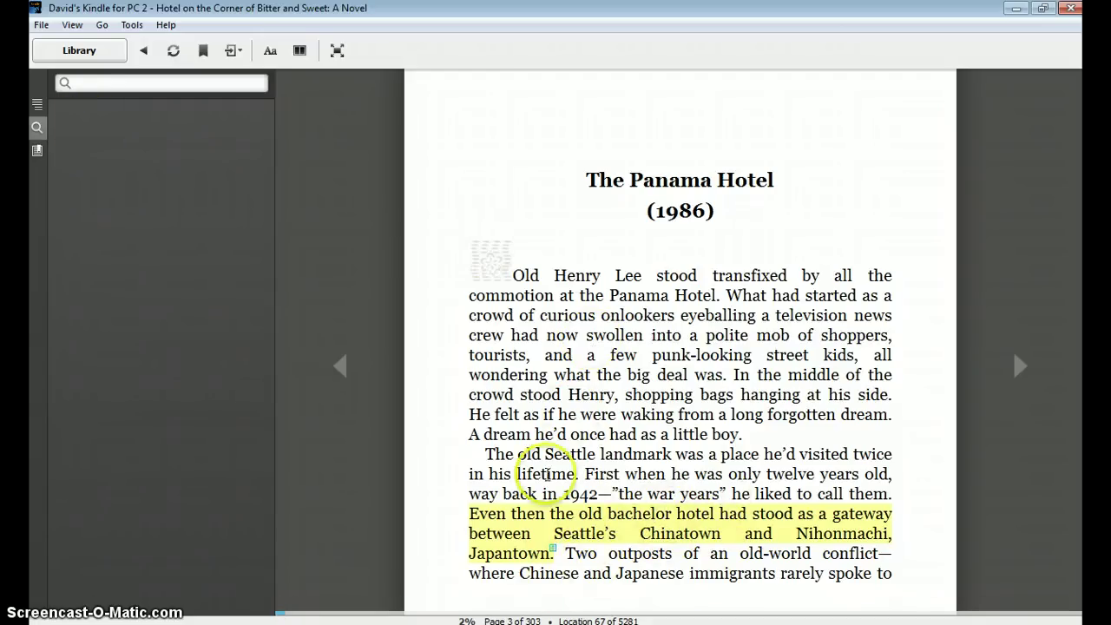
Search 'bachelor hotel', jump to the second match on page 120, and list all notes and marks
text(bachelor hotel)
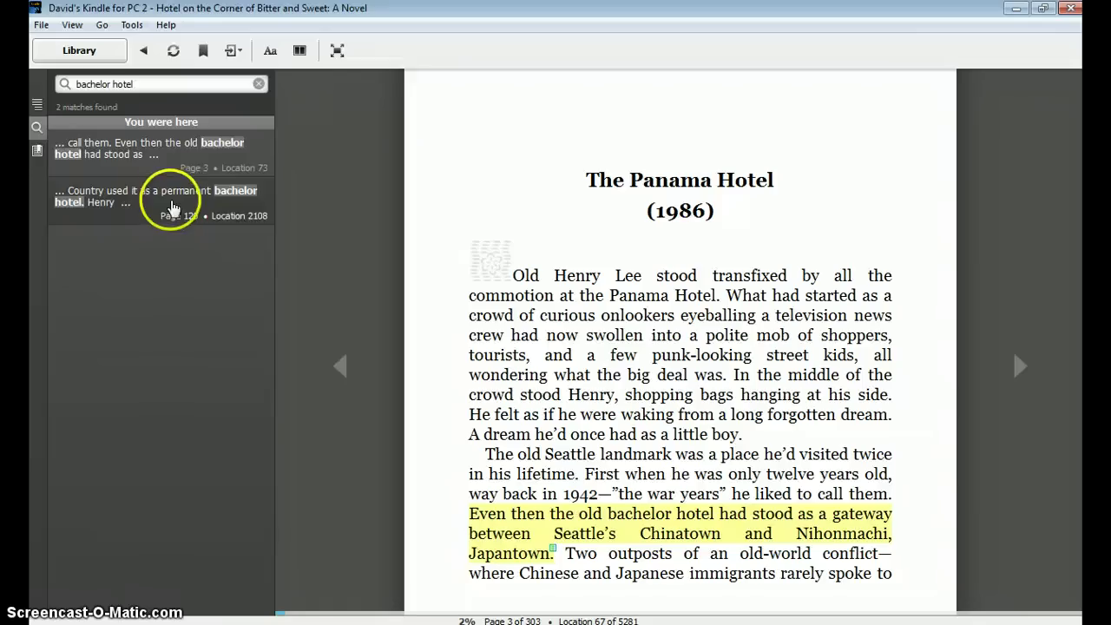
click(185, 155)
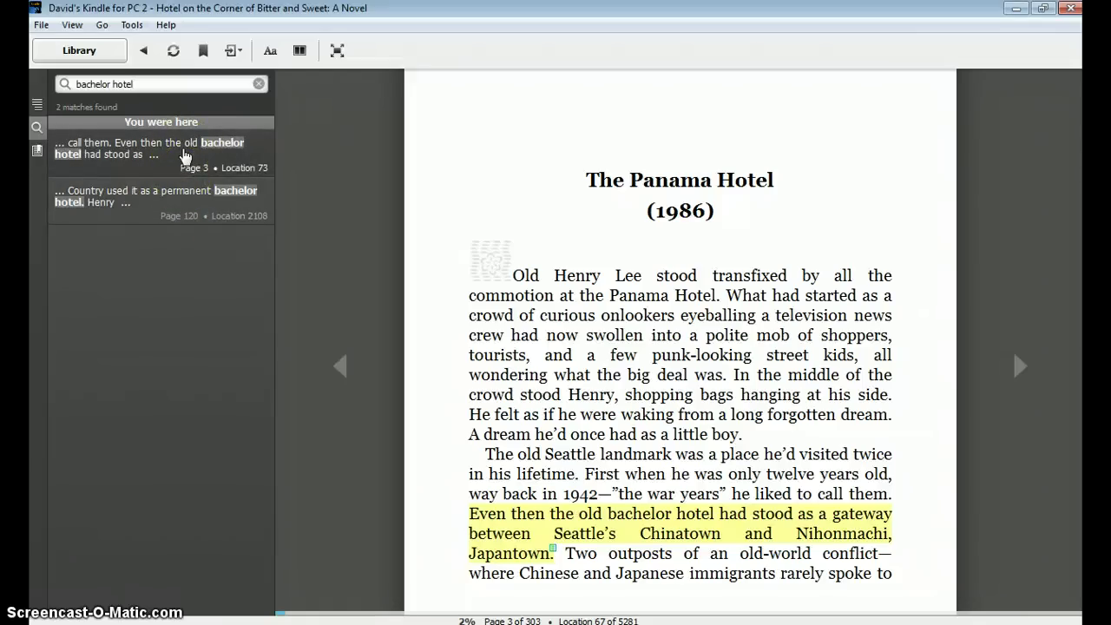
click(185, 154)
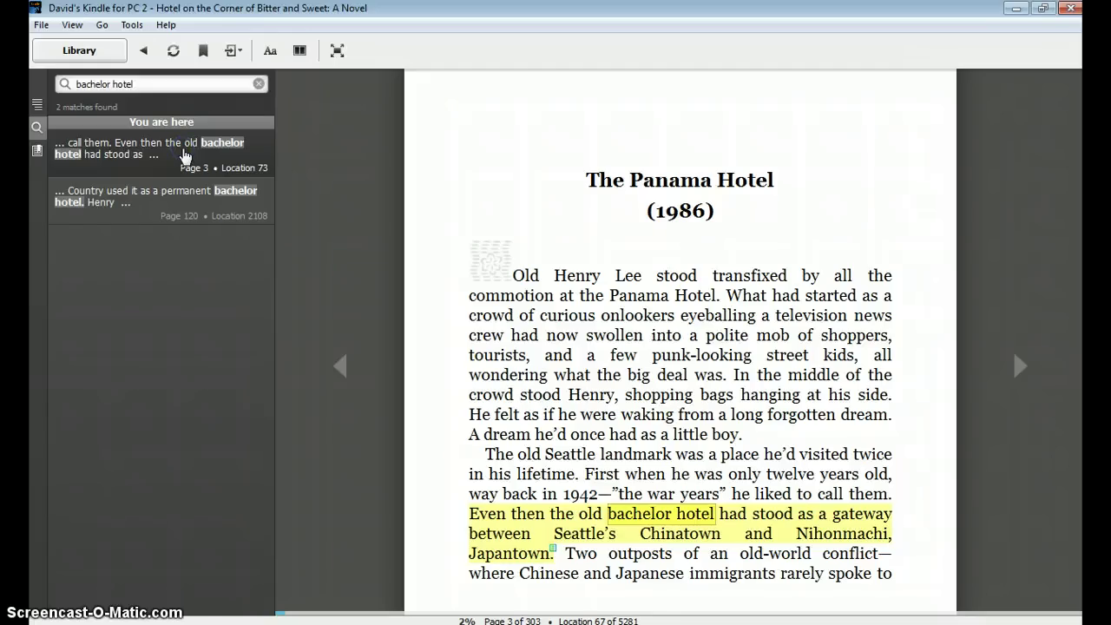
click(169, 139)
click(169, 196)
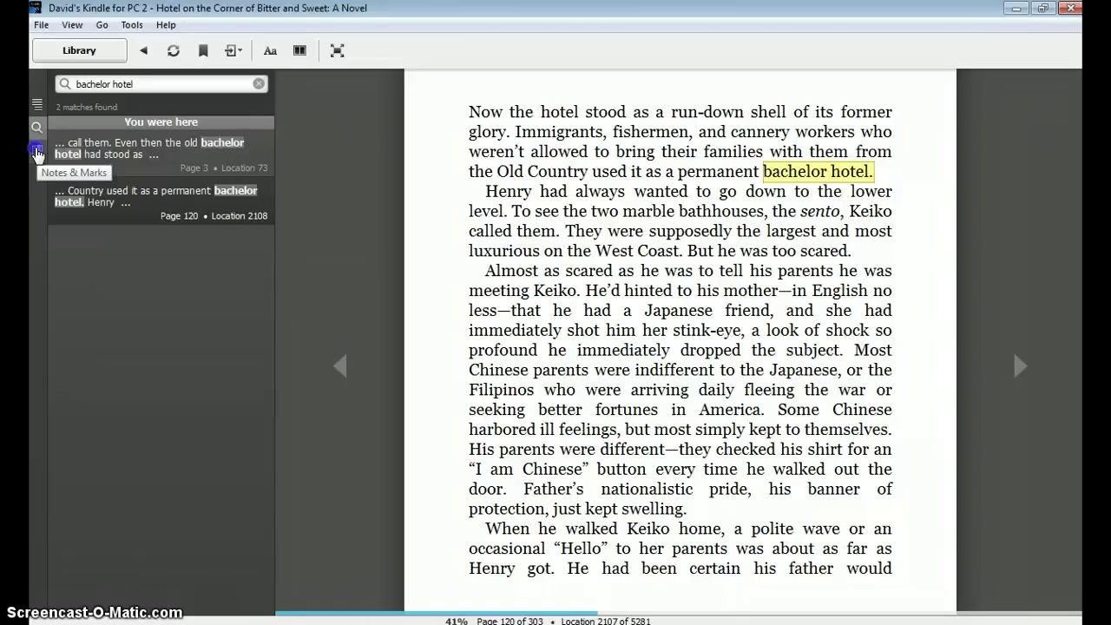
click(36, 153)
click(389, 195)
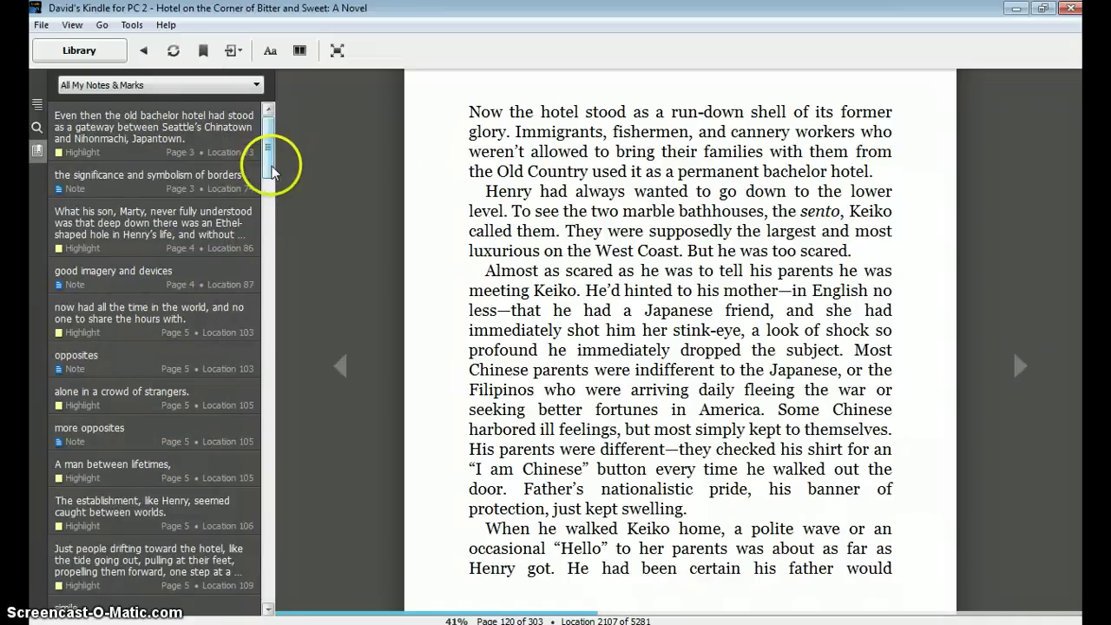
Jump to the borders note in the book and page back and forward around it
scroll(272, 162, down, 1)
scroll(98, 154, up, 1)
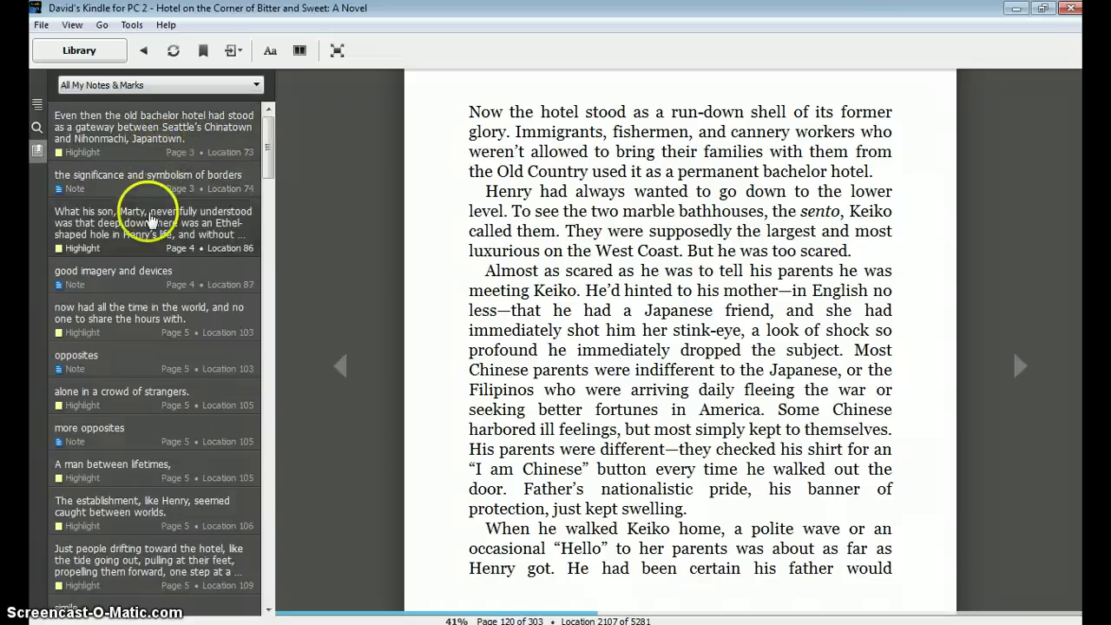
click(221, 182)
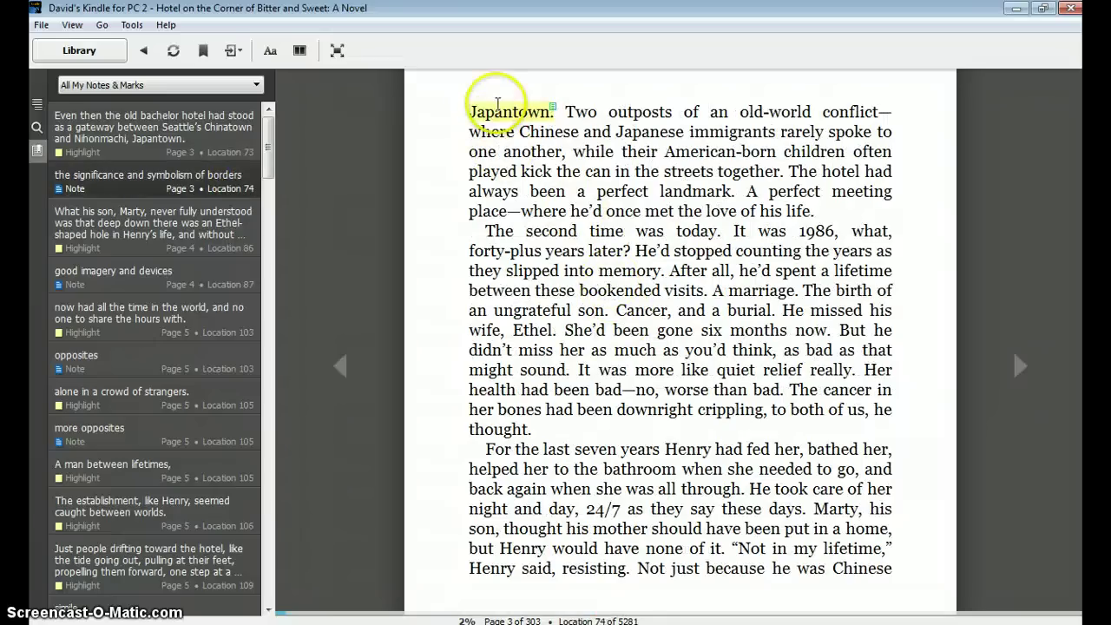
click(343, 368)
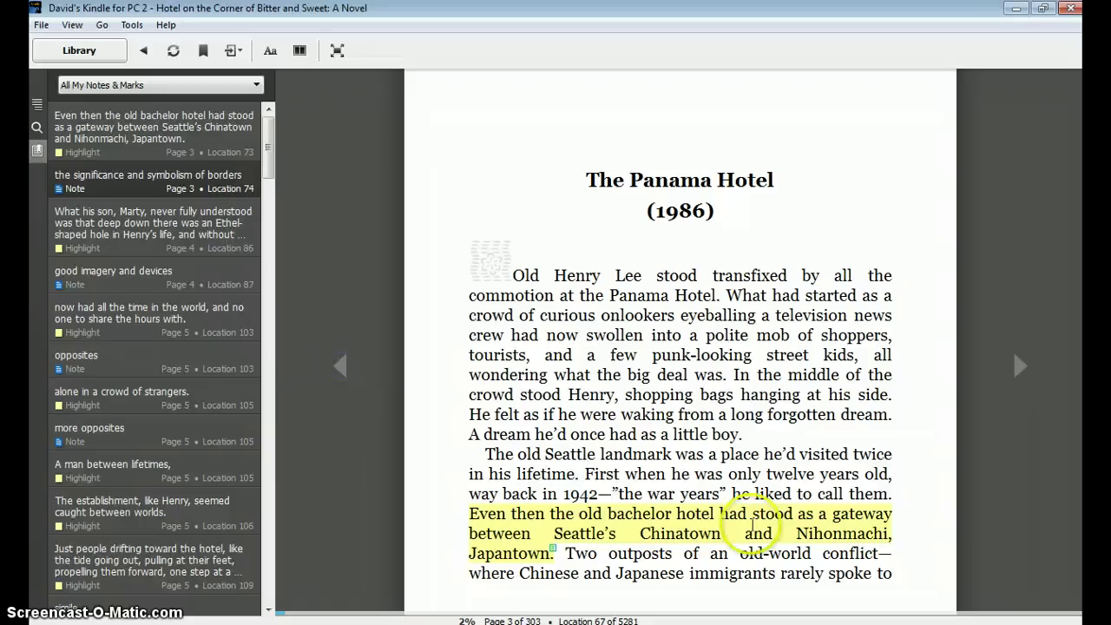
click(1013, 364)
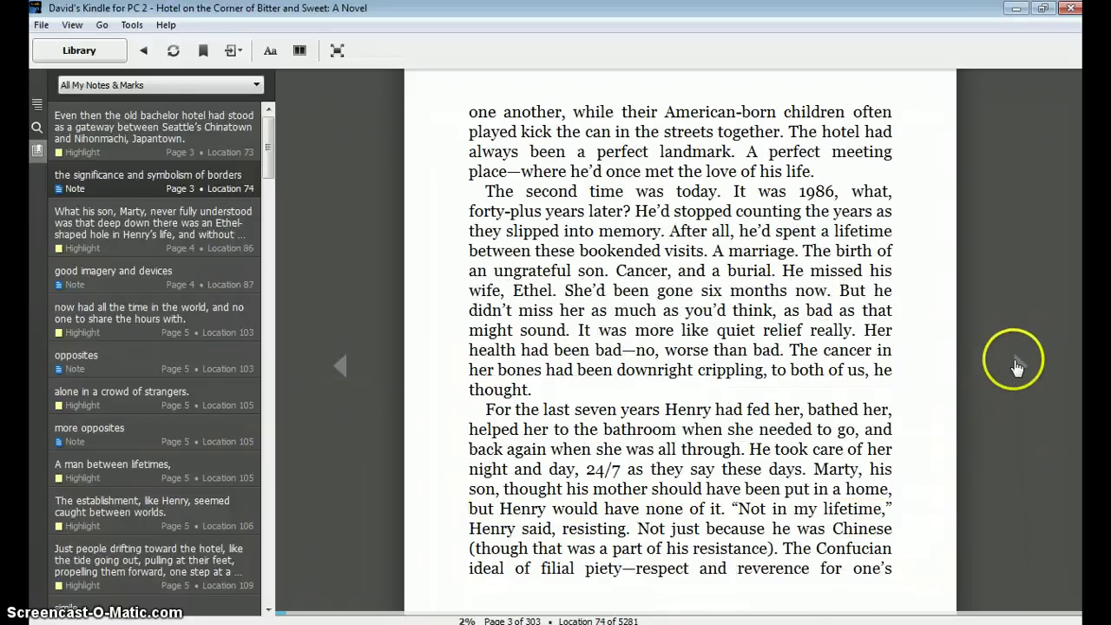
click(193, 186)
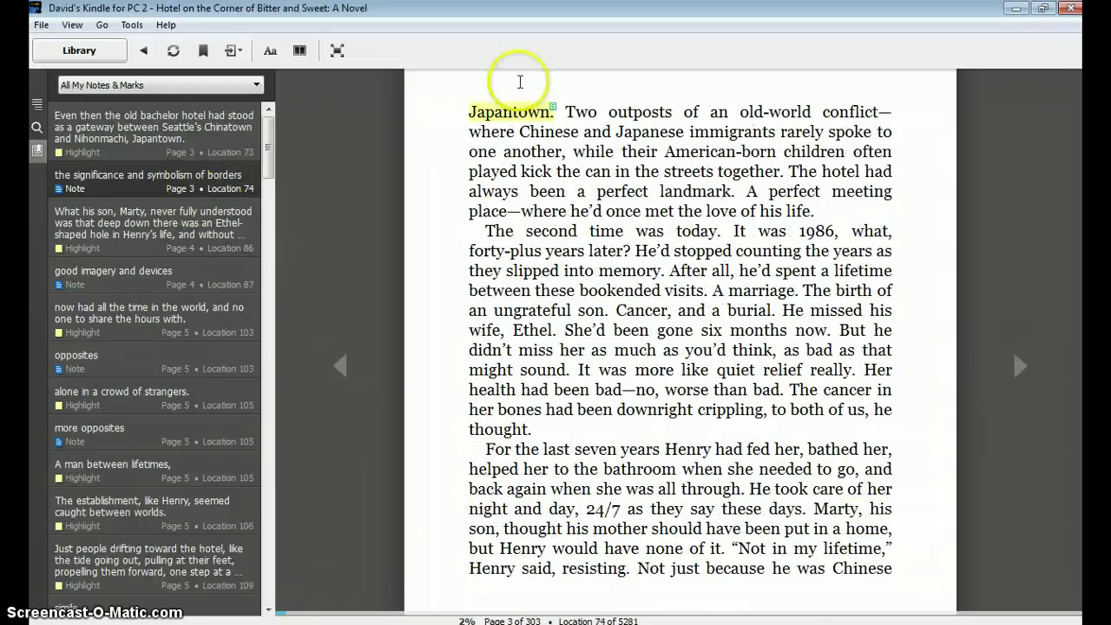
Check the Japantown highlight's options, then go to the bachelor hotel highlight on page 3
click(498, 152)
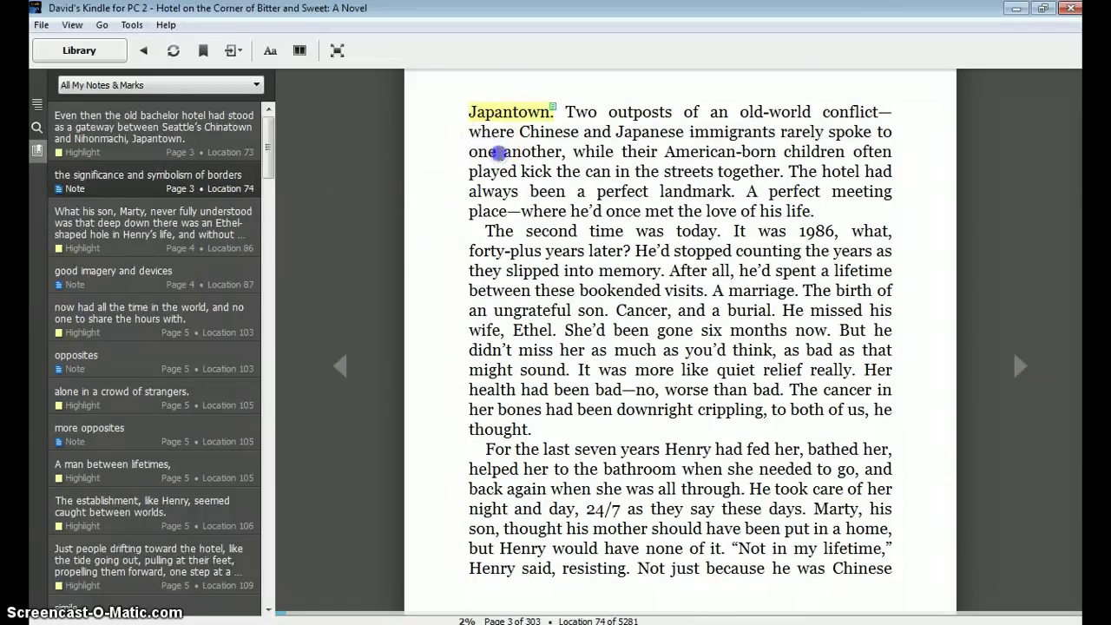
click(512, 113)
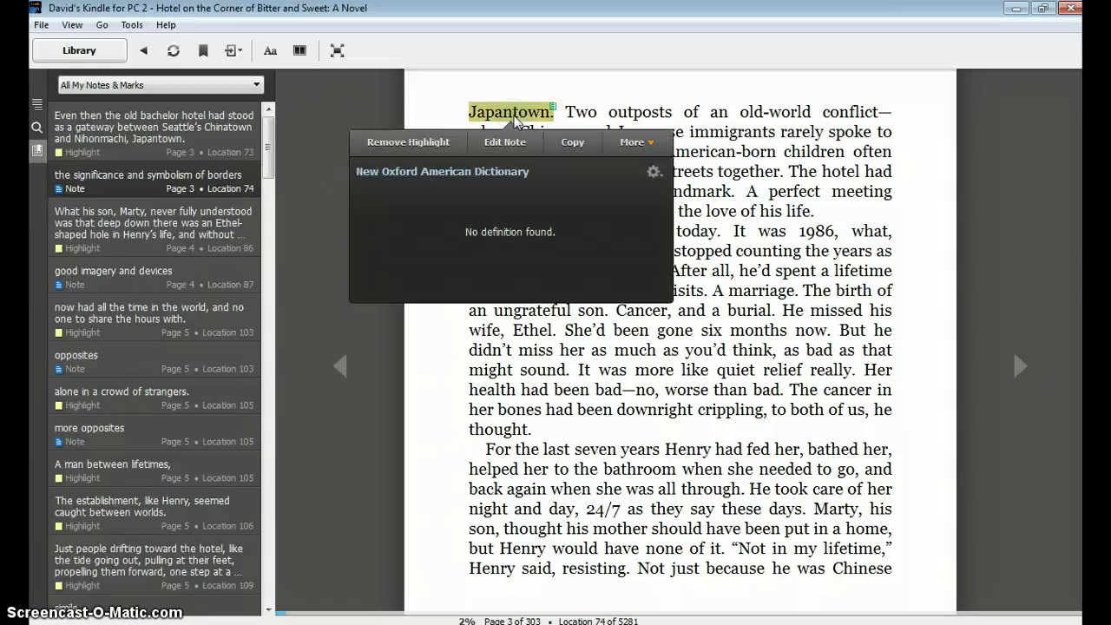
click(156, 157)
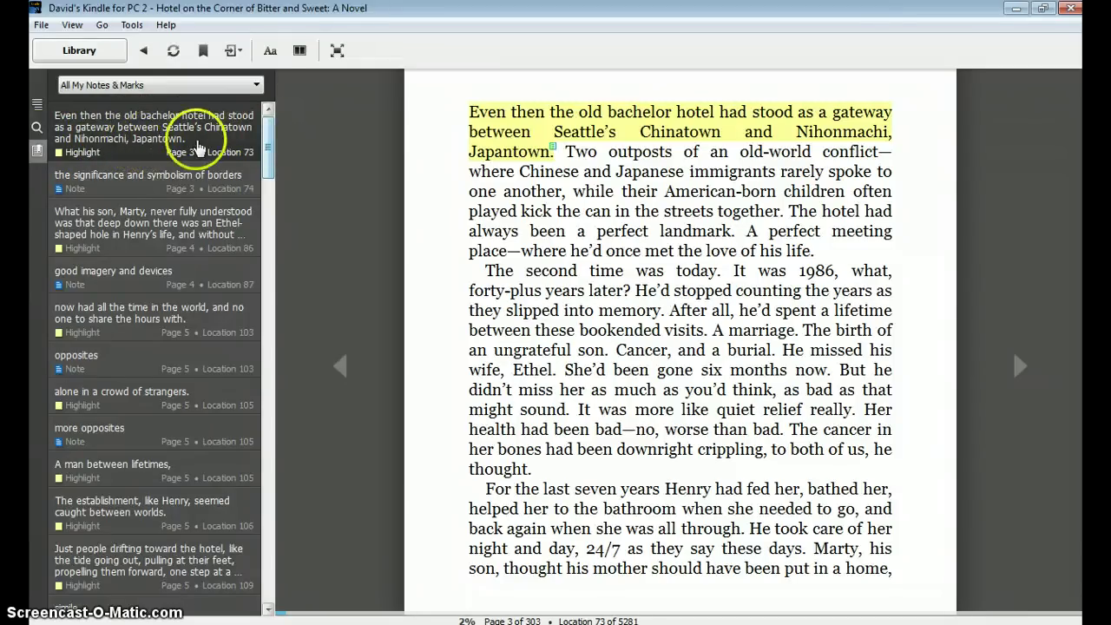
Edit the borders note, deleting the added words so it reads 'the significance and symbolism of borders,'
click(553, 149)
click(576, 189)
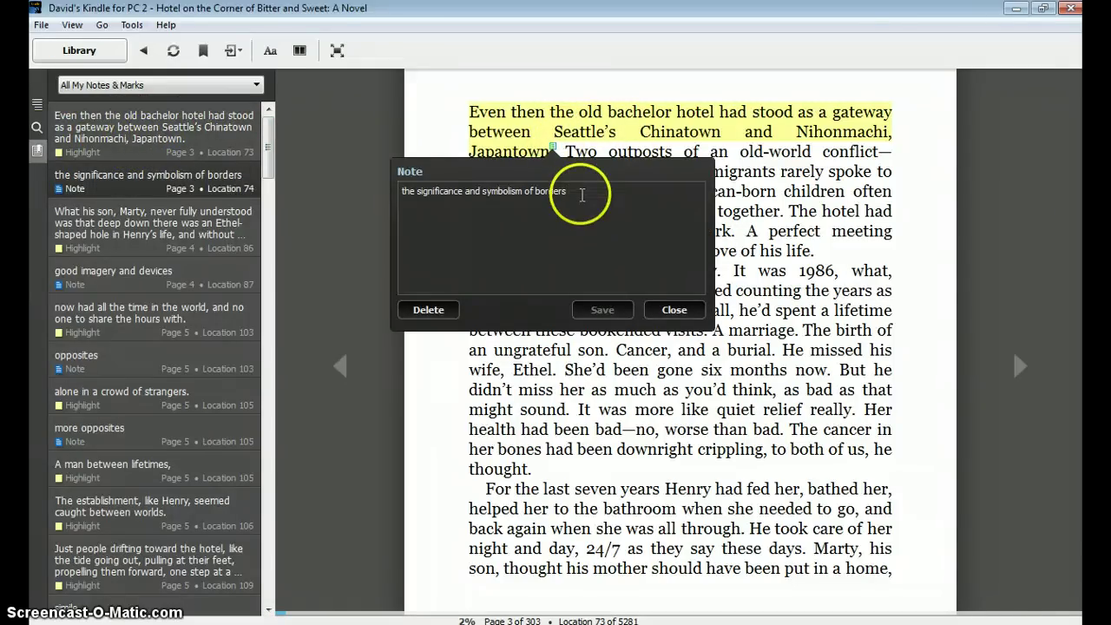
drag(577, 190, 432, 189)
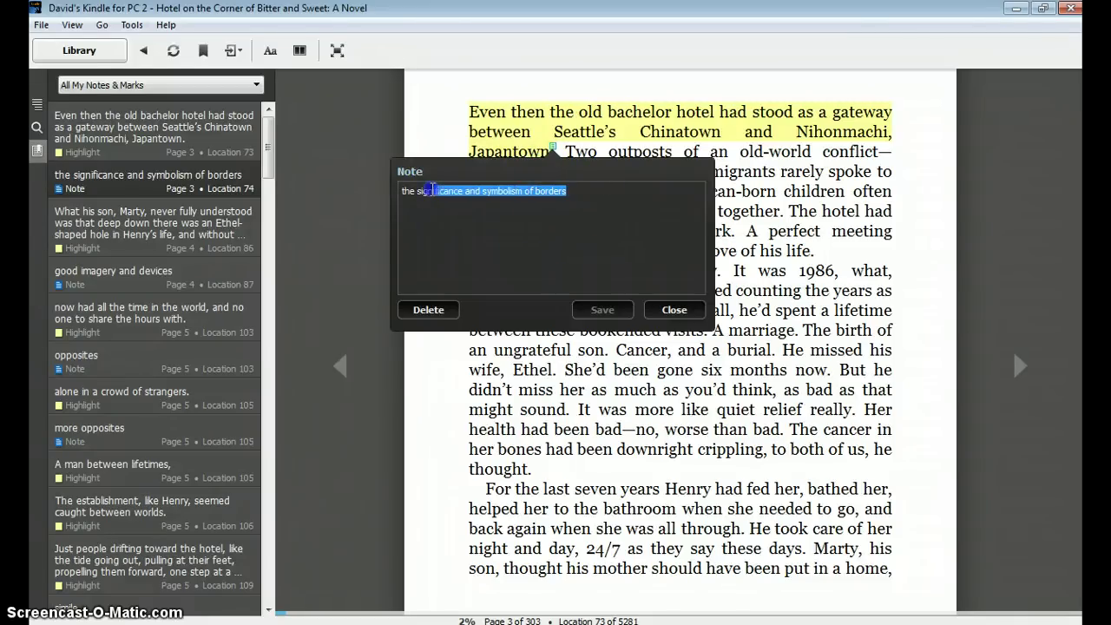
click(432, 190)
click(670, 196)
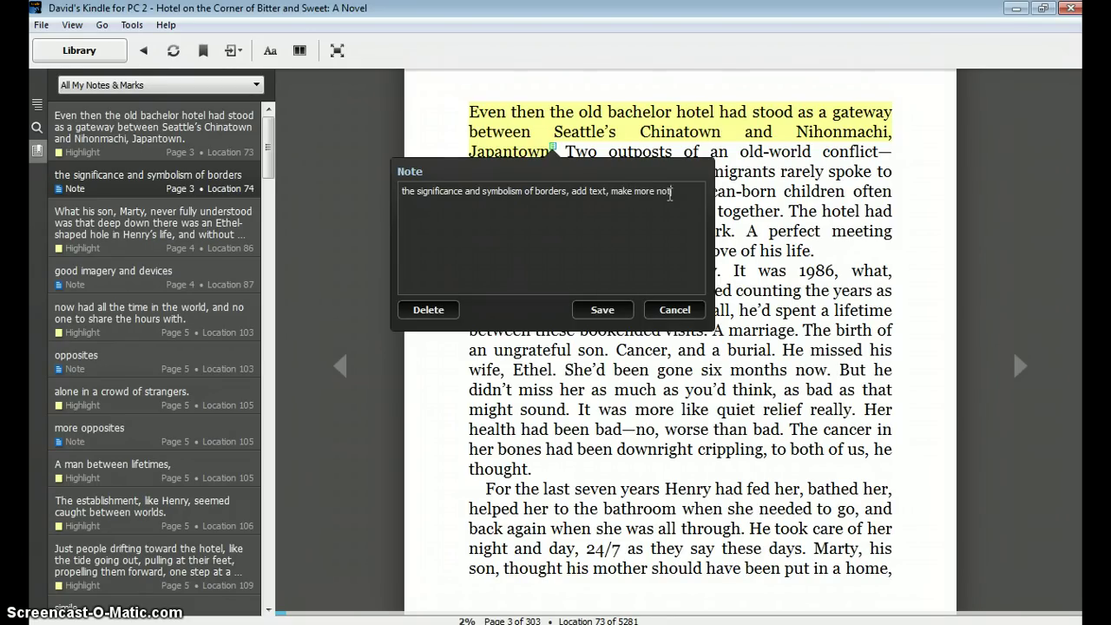
key(BackSpace)
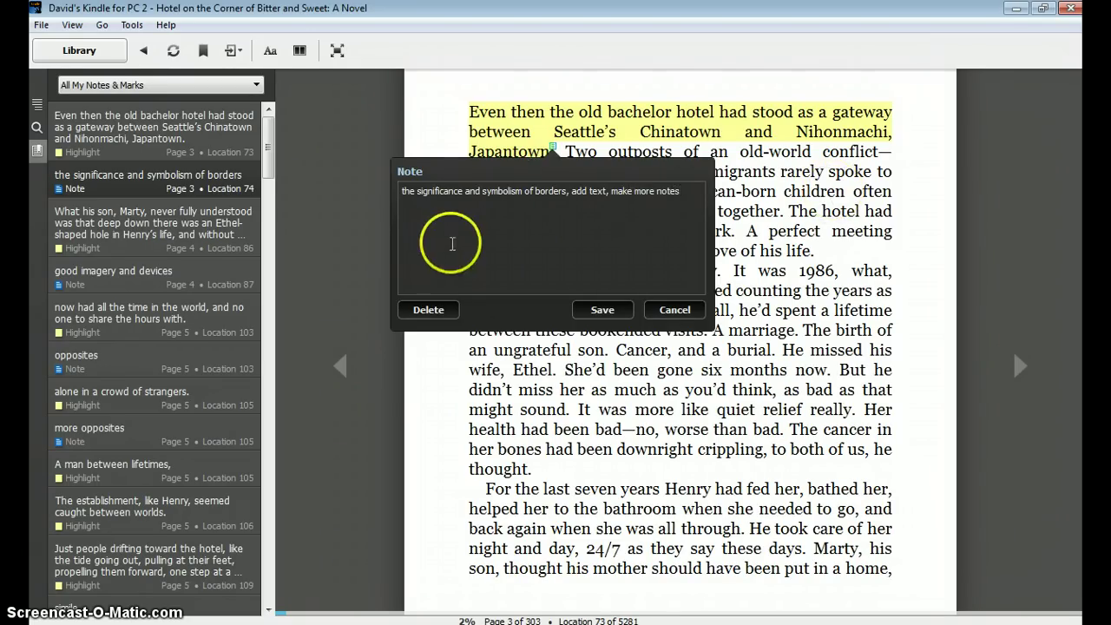
drag(571, 191, 699, 192)
key(BackSpace)
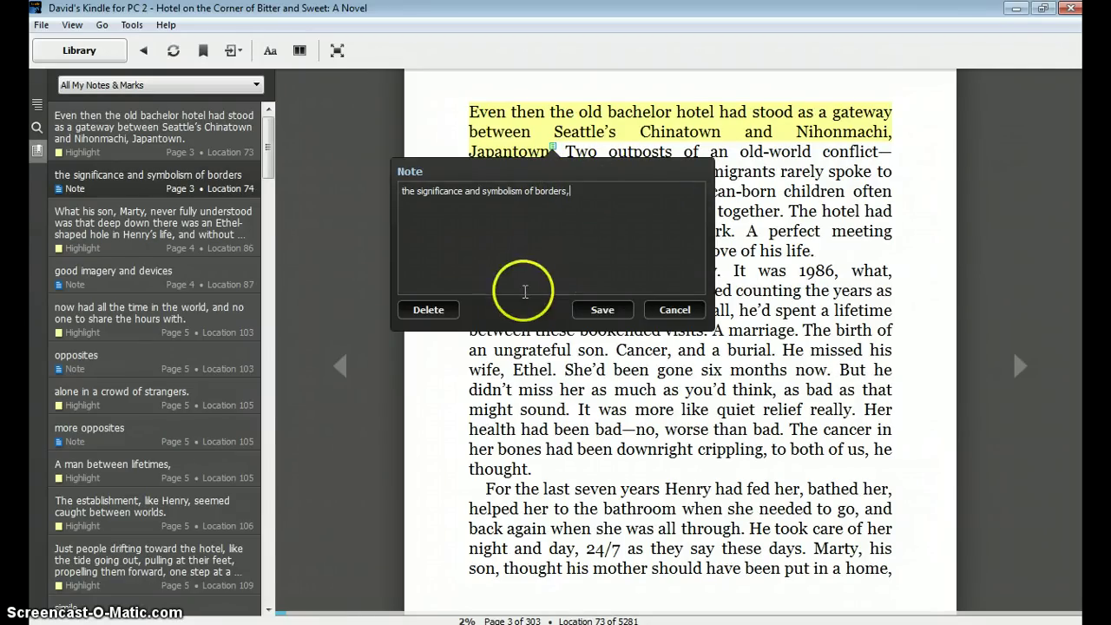